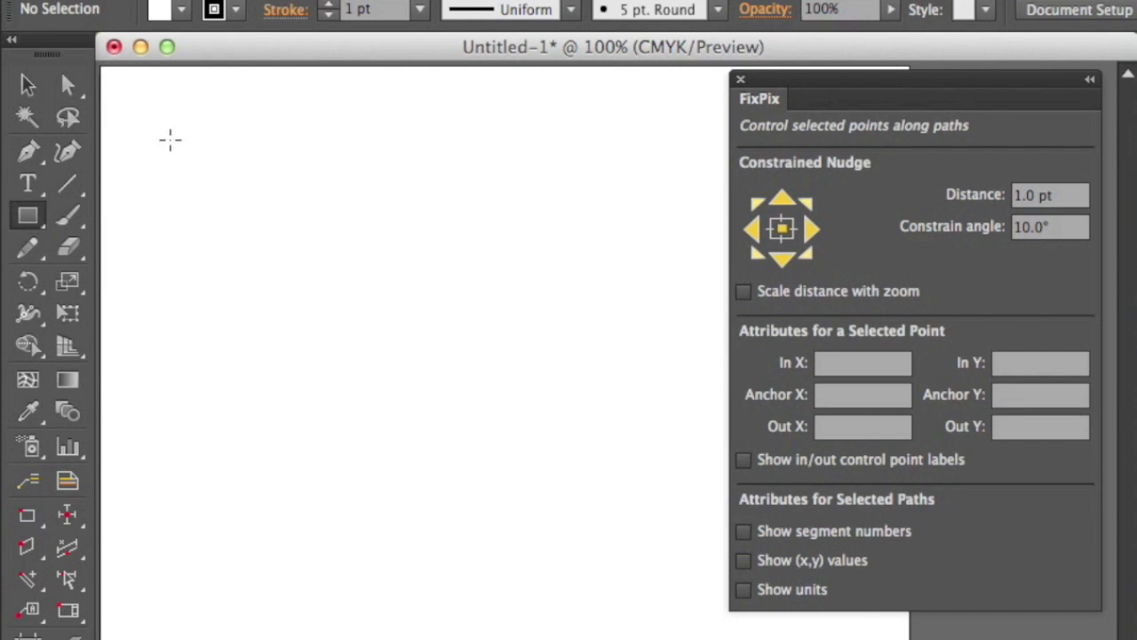
- Draw a rectangle at the artboard's upper left and nudge it with the arrow keys
{"action": "mouse_move", "coordinate": [160, 144]}
{"action": "left_mouse_down"}
{"action": "mouse_move", "coordinate": [337, 302]}
{"action": "mouse_move", "coordinate": [383, 414]}
{"action": "mouse_move", "coordinate": [482, 433]}
{"action": "left_mouse_up"}
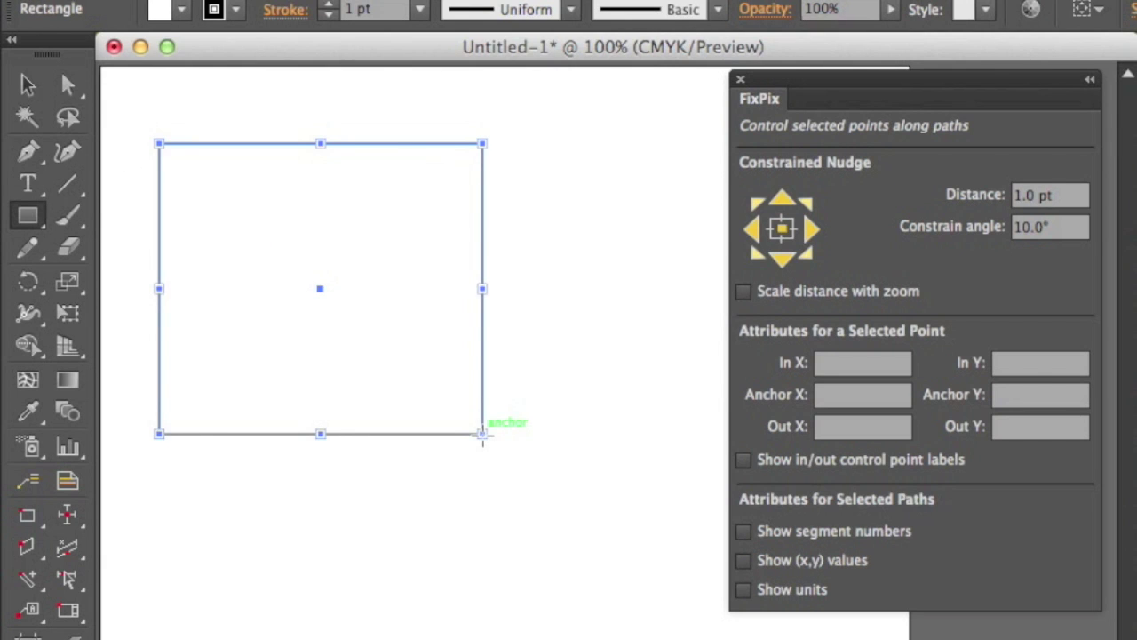
{"action": "key", "text": "Right"}
{"action": "key", "text": "Right"}
{"action": "key", "text": "Right"}
{"action": "key", "text": "Right"}
{"action": "key", "text": "Right"}
{"action": "key", "text": "Right"}
{"action": "key", "text": "Right"}
{"action": "key", "text": "Right"}
{"action": "key", "text": "Right"}
{"action": "key", "text": "Right"}
{"action": "key", "text": "Right"}
{"action": "key", "text": "Right"}
{"action": "key", "text": "Left"}
{"action": "key", "text": "Left"}
{"action": "key", "text": "Left"}
{"action": "key", "text": "Down"}
{"action": "key", "text": "Down"}
{"action": "key", "text": "Down"}
{"action": "key", "text": "Up"}
{"action": "key", "text": "Up"}
{"action": "key", "text": "Up"}
{"action": "key", "text": "Up"}
{"action": "key", "text": "Up"}
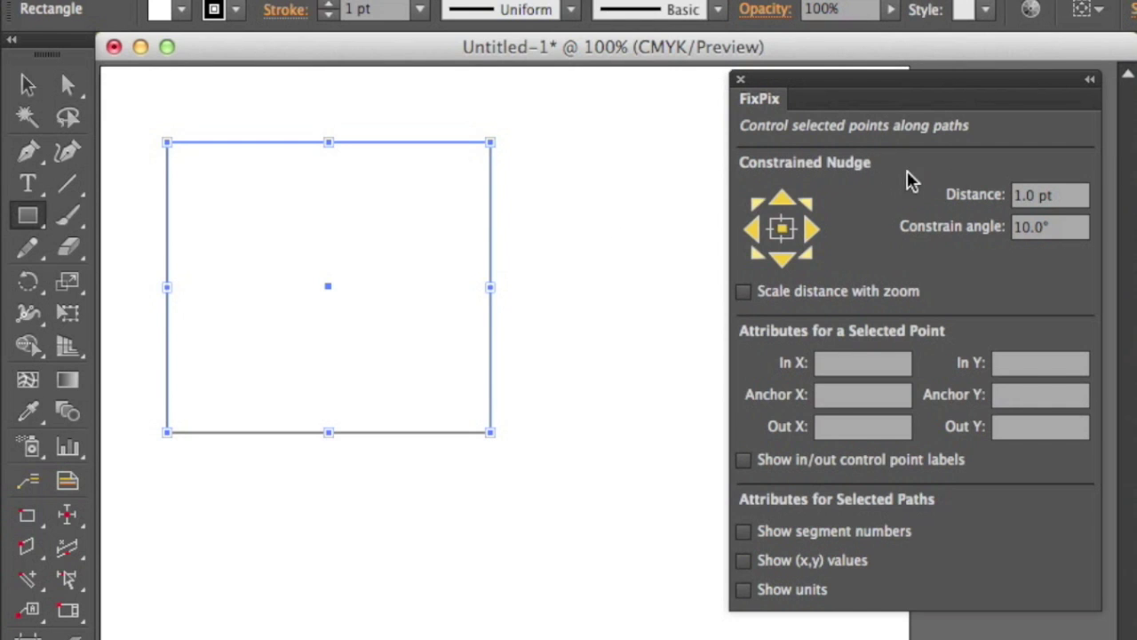
- Nudge the rectangle right three steps and left two with the FixPix arrows
{"action": "left_click", "coordinate": [813, 239]}
{"action": "left_click", "coordinate": [813, 238]}
{"action": "left_click", "coordinate": [812, 238]}
{"action": "left_click", "coordinate": [812, 238]}
{"action": "left_click", "coordinate": [812, 238]}
{"action": "left_click", "coordinate": [813, 238]}
{"action": "left_click", "coordinate": [760, 231]}
{"action": "left_click", "coordinate": [760, 230]}
{"action": "left_click", "coordinate": [759, 230]}
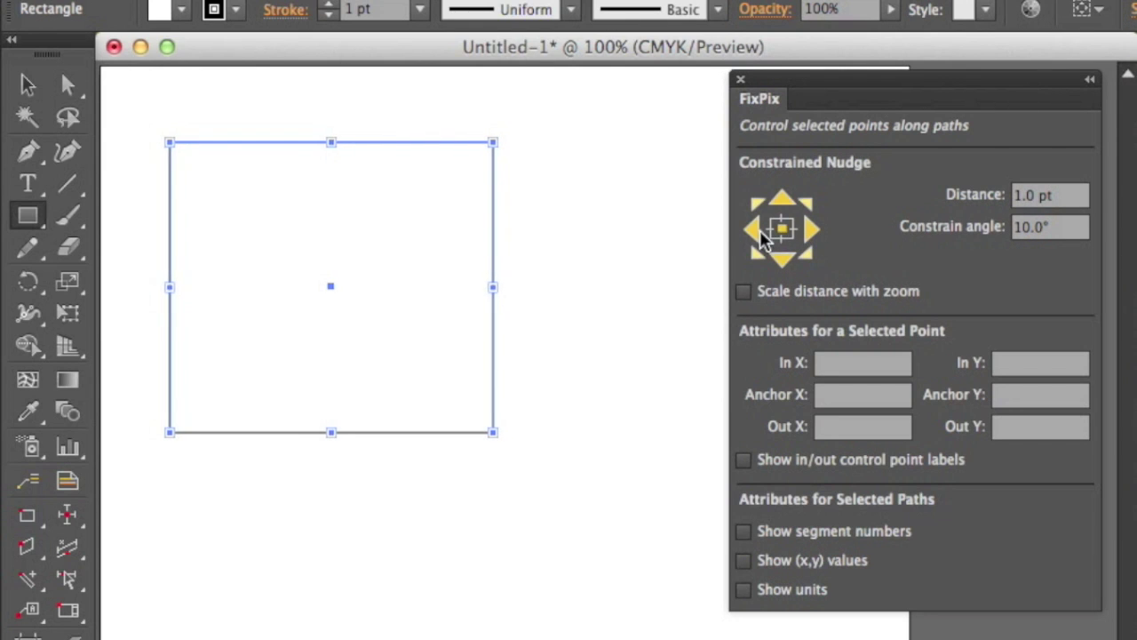
- Set the FixPix nudge distance to 0.5 pt and nudge the rectangle right four times
{"action": "left_click", "coordinate": [1041, 194]}
{"action": "key", "text": "BackSpace"}
{"action": "type", "text": "0.5"}
{"action": "key", "text": "Tab"}
{"action": "left_click", "coordinate": [812, 230]}
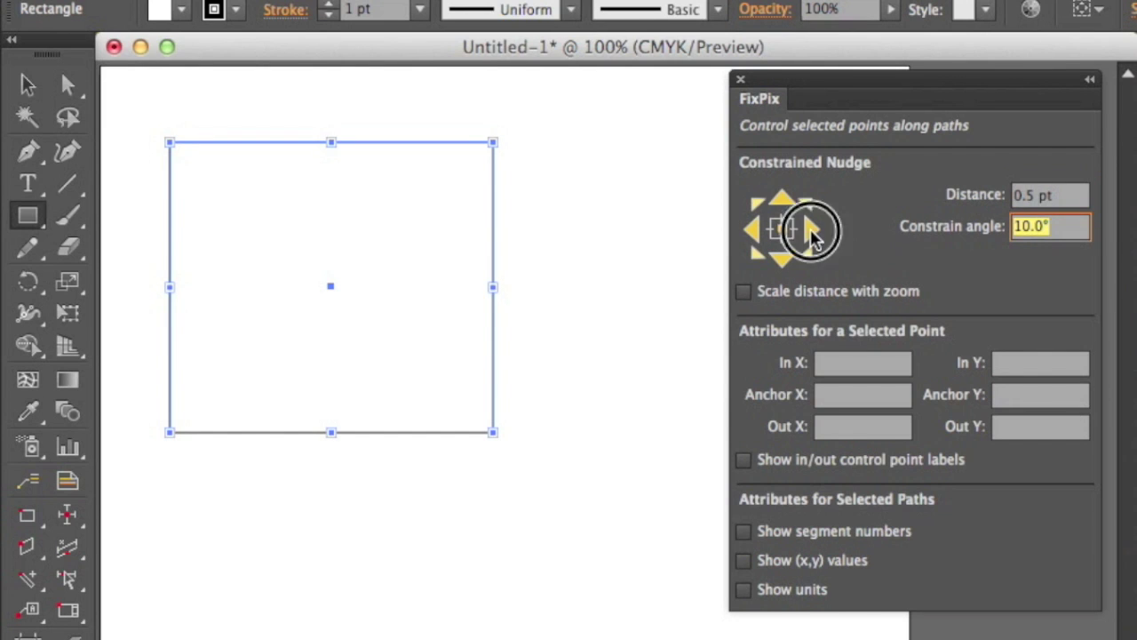
{"action": "left_click", "coordinate": [811, 231]}
{"action": "left_click", "coordinate": [810, 229]}
{"action": "left_click", "coordinate": [811, 229]}
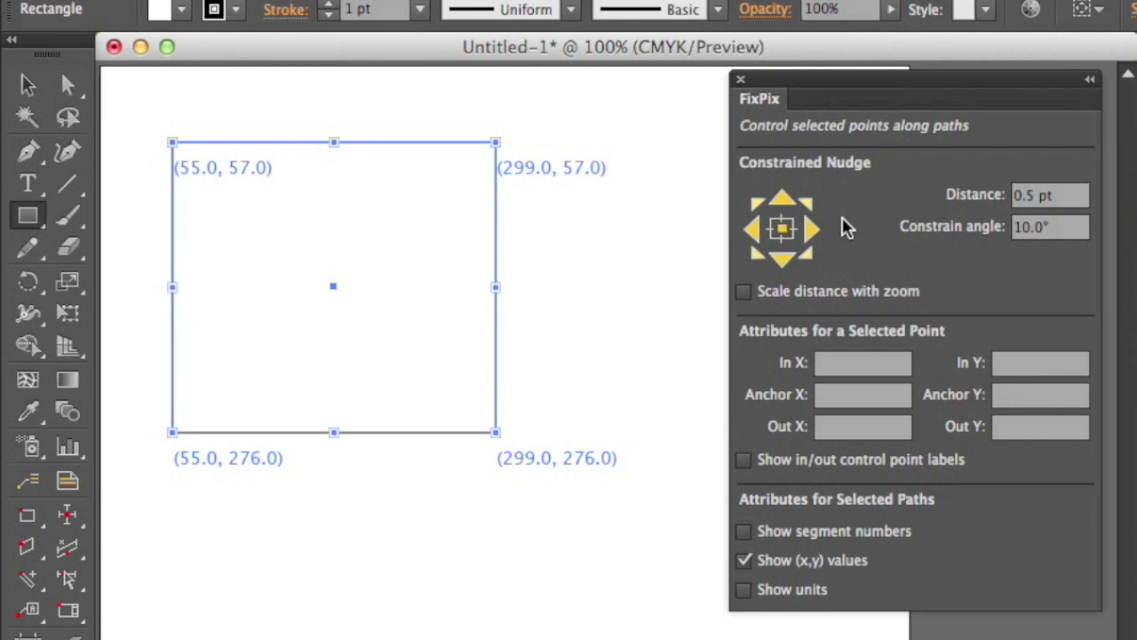
- Nudge the rectangle right four more 0.5 pt steps
{"action": "left_click", "coordinate": [813, 227]}
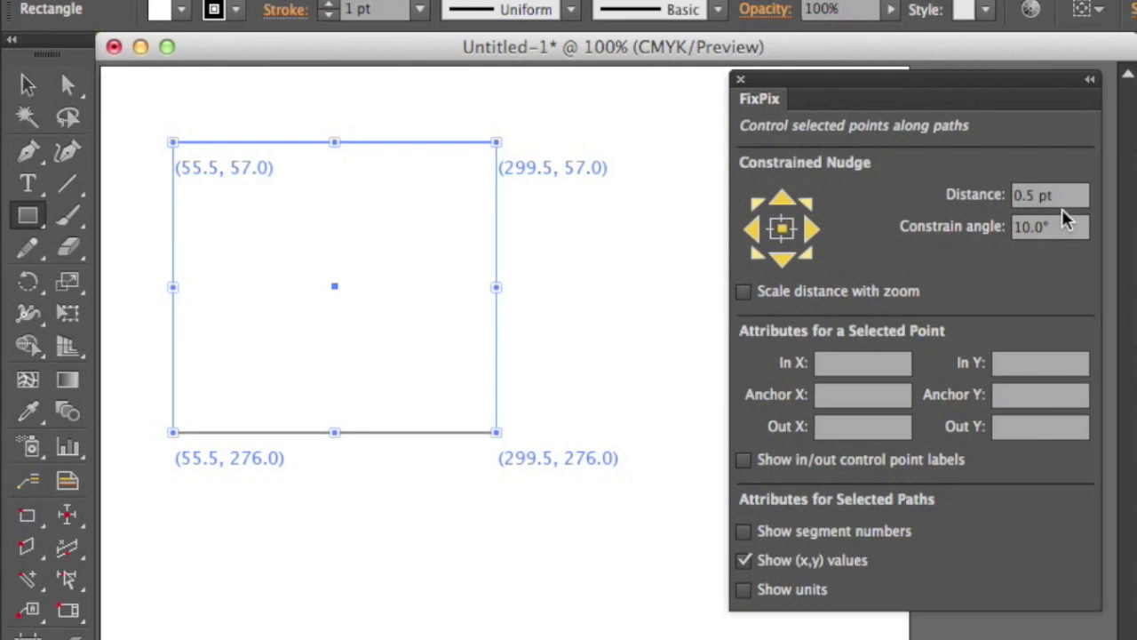
{"action": "left_click", "coordinate": [813, 228]}
{"action": "left_click", "coordinate": [813, 228]}
{"action": "left_click", "coordinate": [813, 228]}
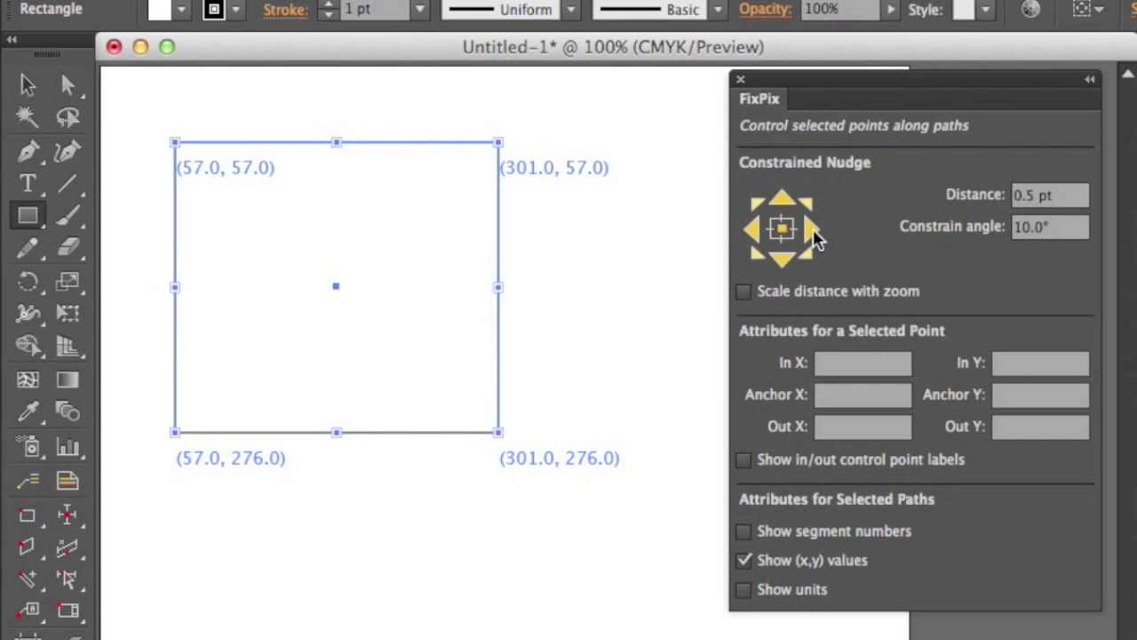
- Change the nudge distance to 0.1 pt and nudge the rectangle right four times
{"action": "left_click", "coordinate": [1064, 196]}
{"action": "type", "text": "0.1"}
{"action": "key", "text": "Tab"}
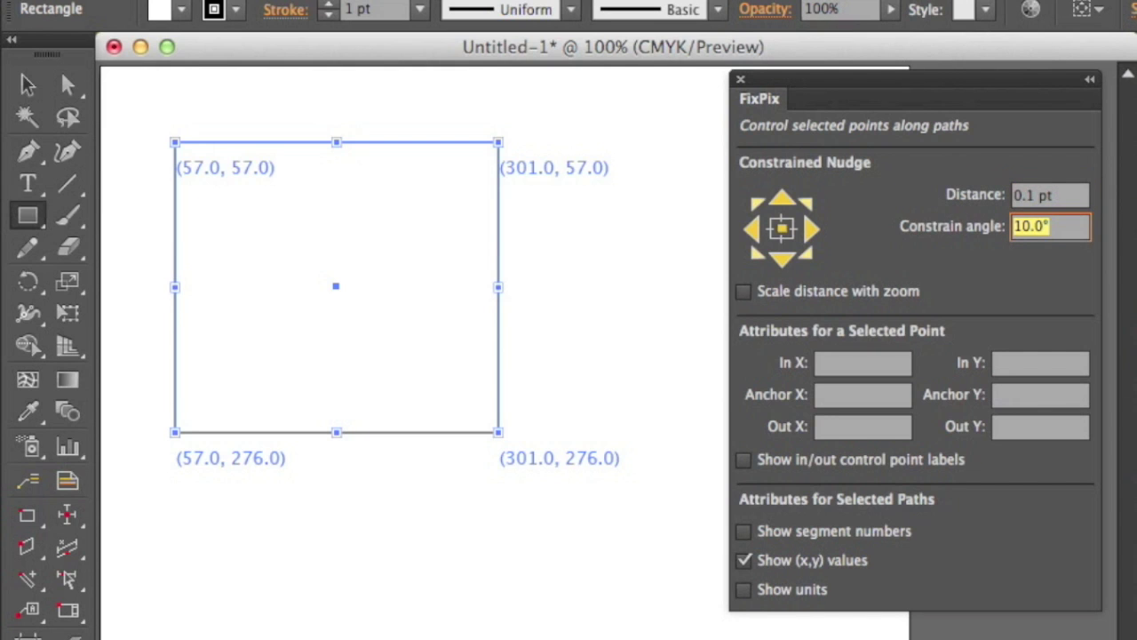
{"action": "left_click", "coordinate": [813, 230]}
{"action": "left_click", "coordinate": [813, 230]}
{"action": "left_click", "coordinate": [813, 230]}
{"action": "left_click", "coordinate": [813, 230]}
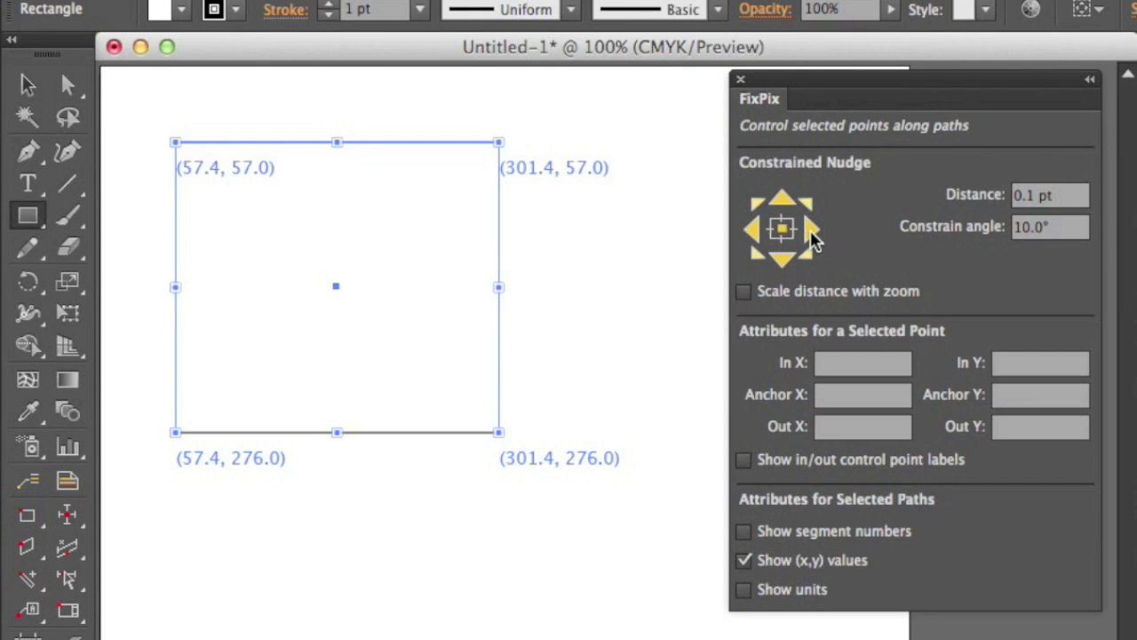
- Set the FixPix nudge distance back to 1 pt
{"action": "left_click", "coordinate": [1069, 201]}
{"action": "type", "text": "1"}
{"action": "key", "text": "Tab"}
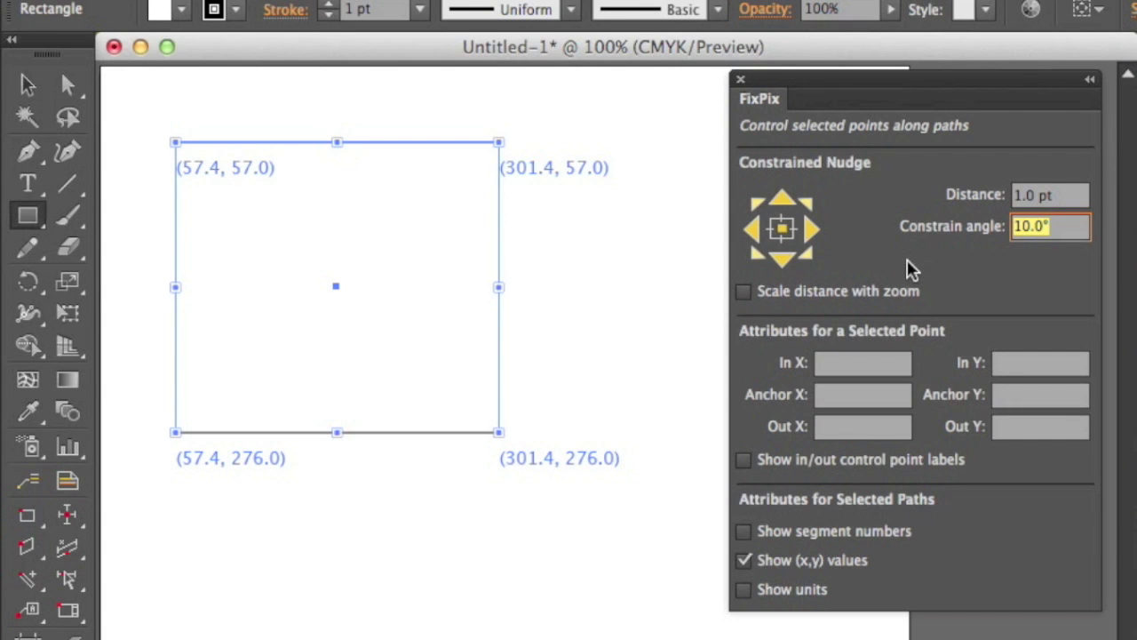
- Turn on Scale distance with zoom and zoom to 600% on the rectangle's top-left corner
{"action": "left_click", "coordinate": [816, 294]}
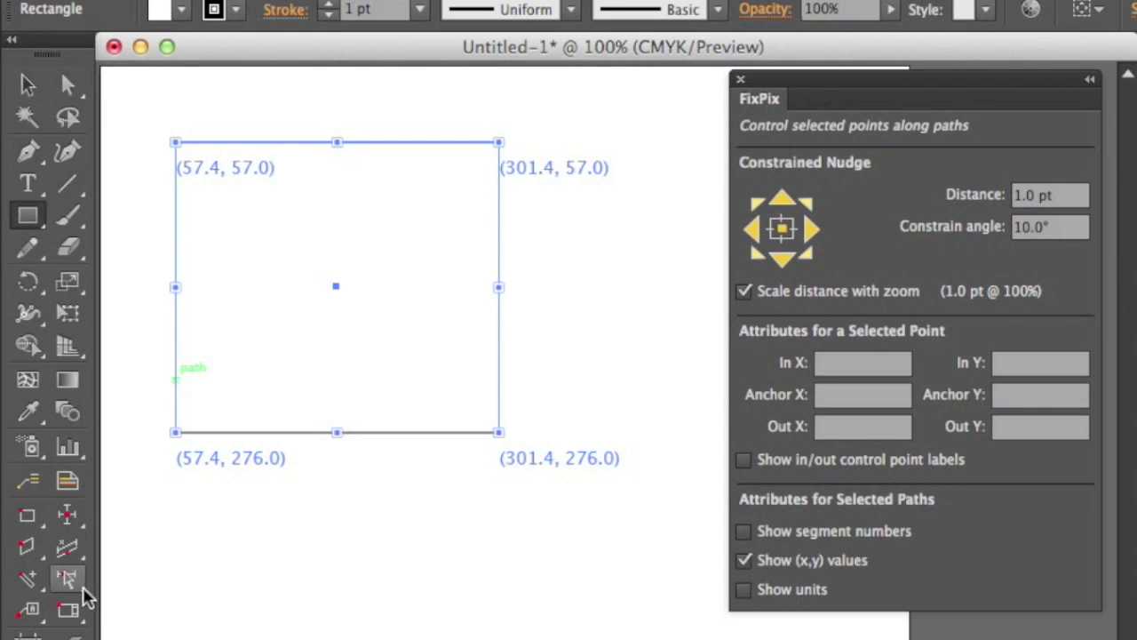
{"action": "left_click", "coordinate": [68, 547]}
{"action": "left_click", "coordinate": [277, 222]}
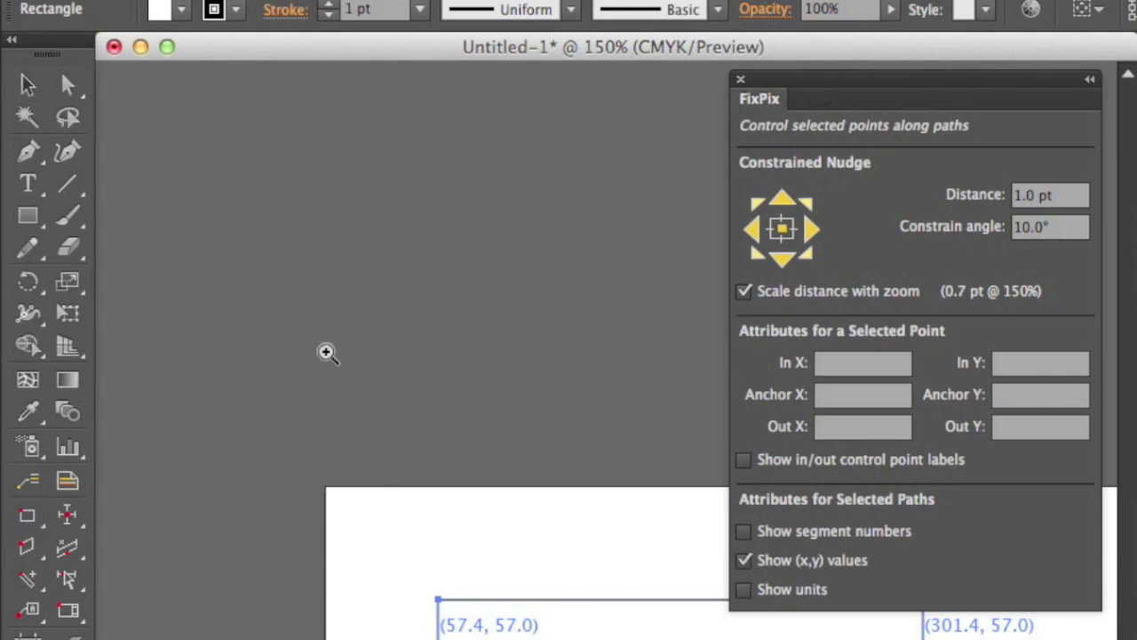
{"action": "left_click", "coordinate": [515, 538]}
{"action": "left_click_drag", "start_coordinate": [611, 636], "coordinate": [450, 284]}
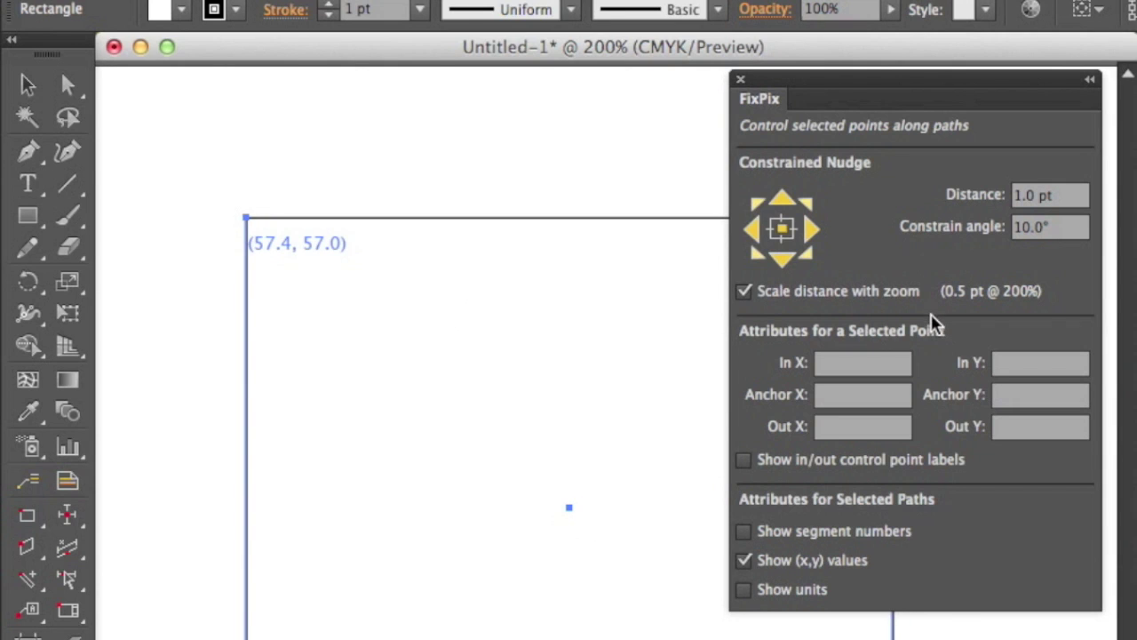
{"action": "left_click", "coordinate": [315, 289]}
{"action": "left_click_drag", "start_coordinate": [474, 549], "coordinate": [370, 376]}
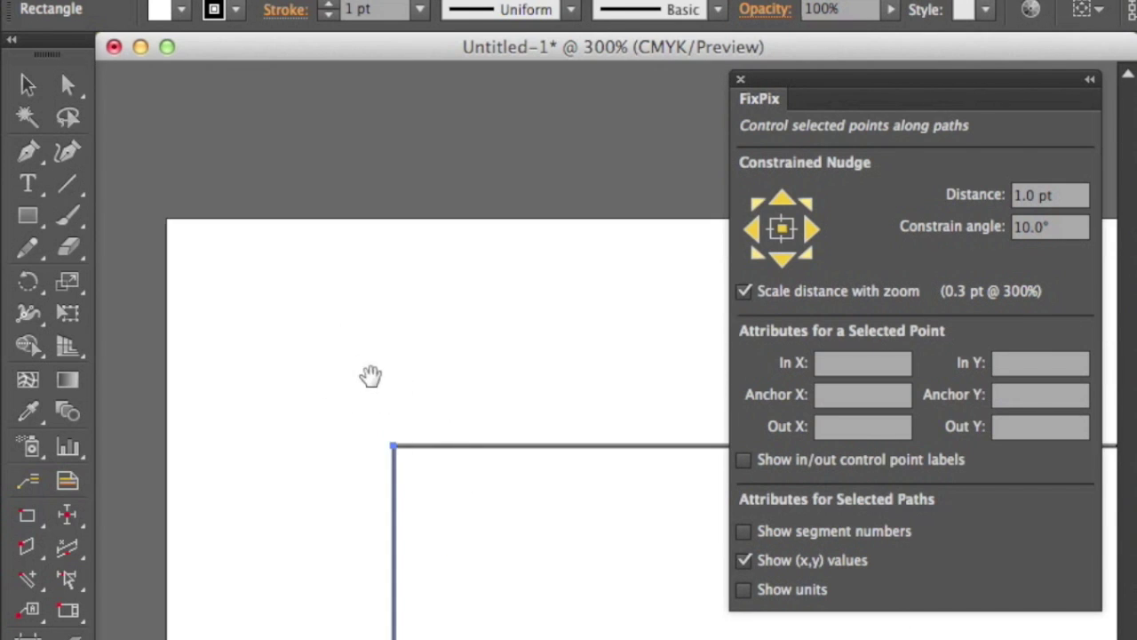
{"action": "left_click", "coordinate": [534, 570]}
{"action": "left_click_drag", "start_coordinate": [498, 469], "coordinate": [391, 252]}
{"action": "left_click", "coordinate": [447, 409]}
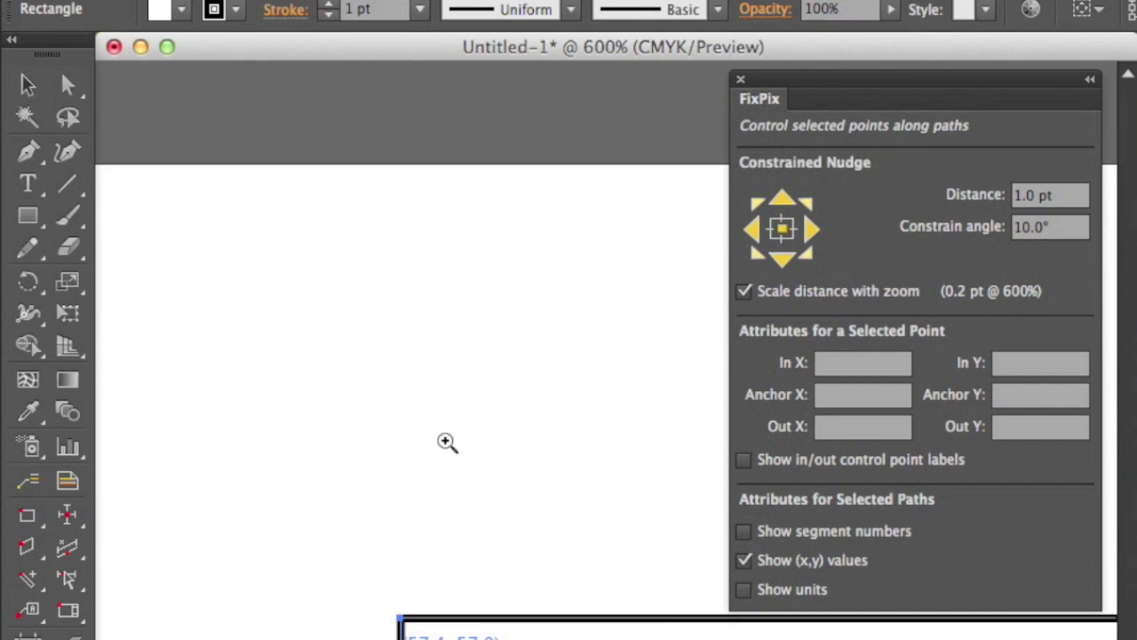
{"action": "left_click_drag", "start_coordinate": [391, 450], "coordinate": [231, 155]}
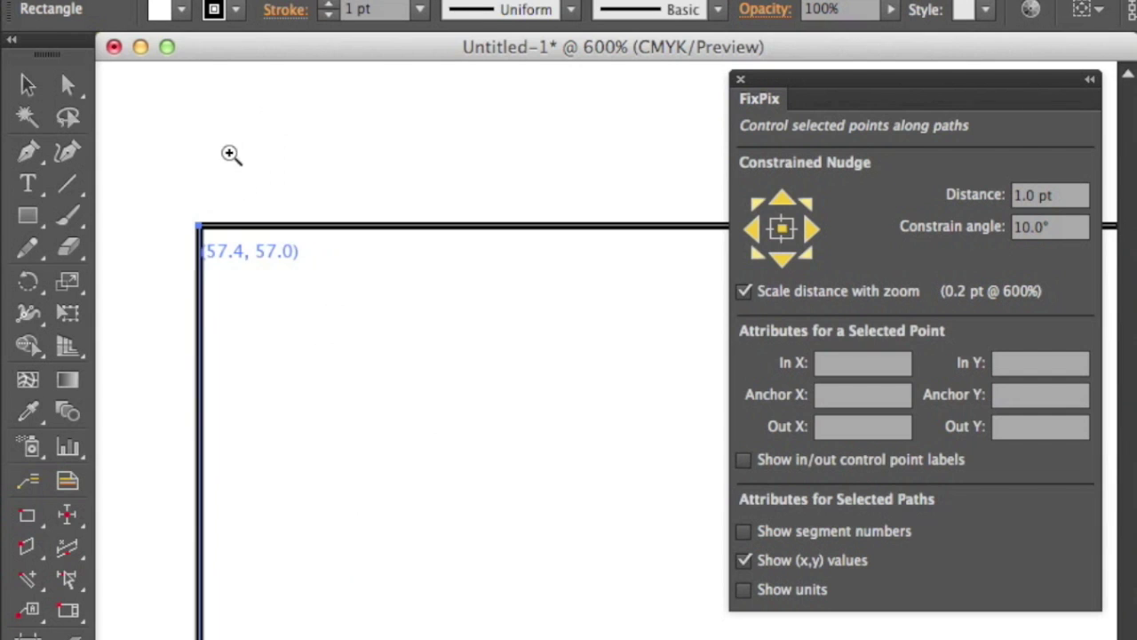
- Nudge the rectangle right three zoom-scaled steps, then return to 100% view
{"action": "left_click", "coordinate": [24, 85]}
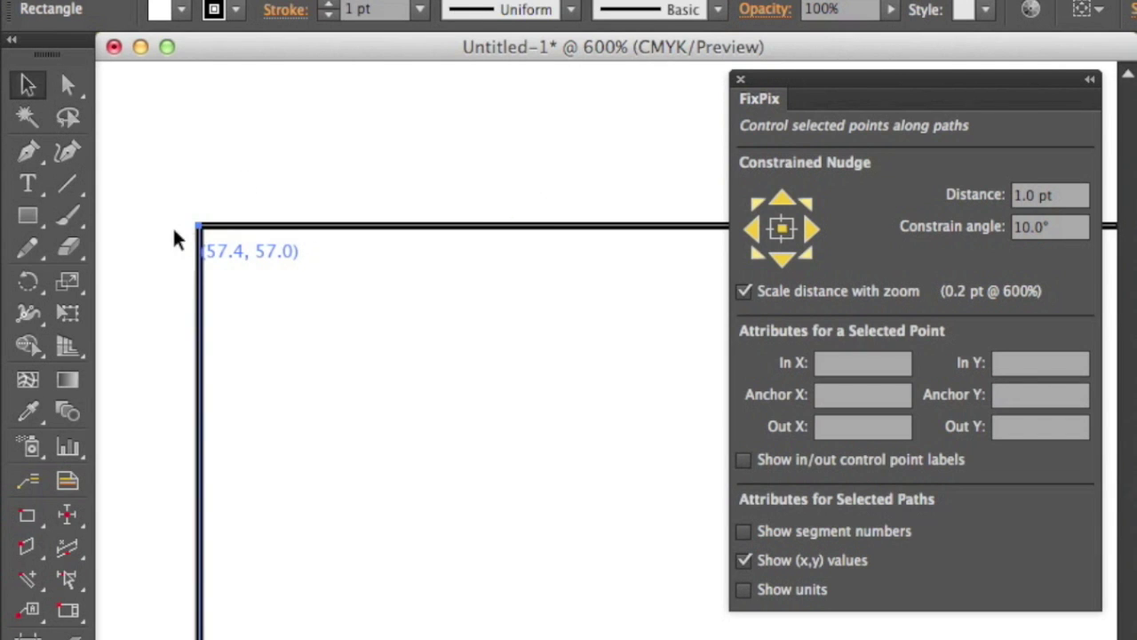
{"action": "left_click", "coordinate": [813, 231]}
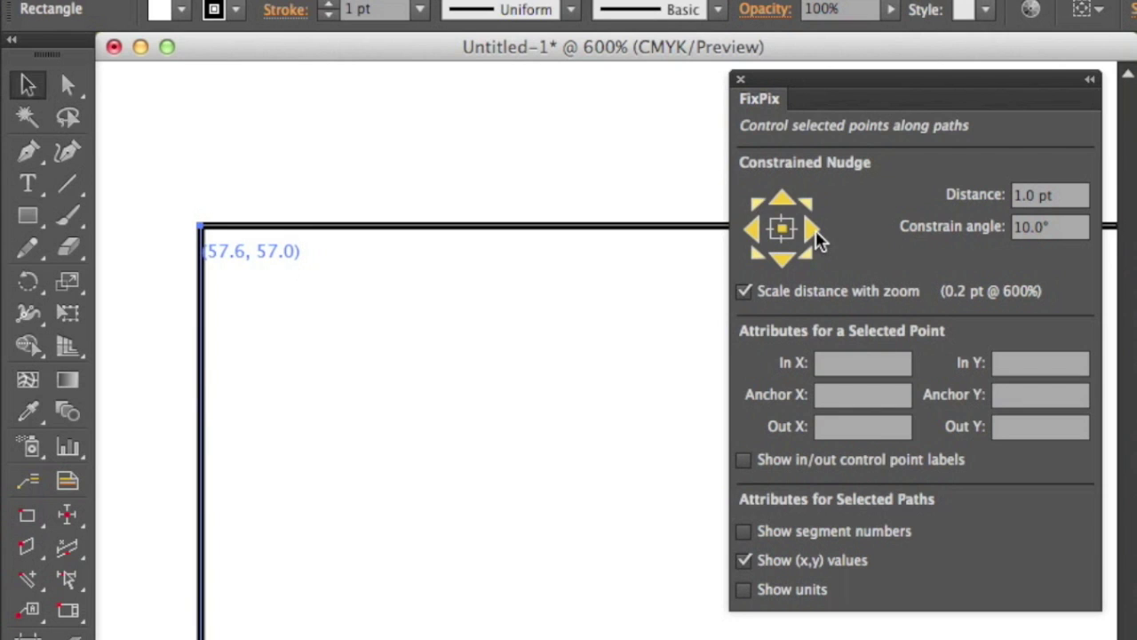
{"action": "left_click", "coordinate": [813, 231]}
{"action": "left_click", "coordinate": [813, 231]}
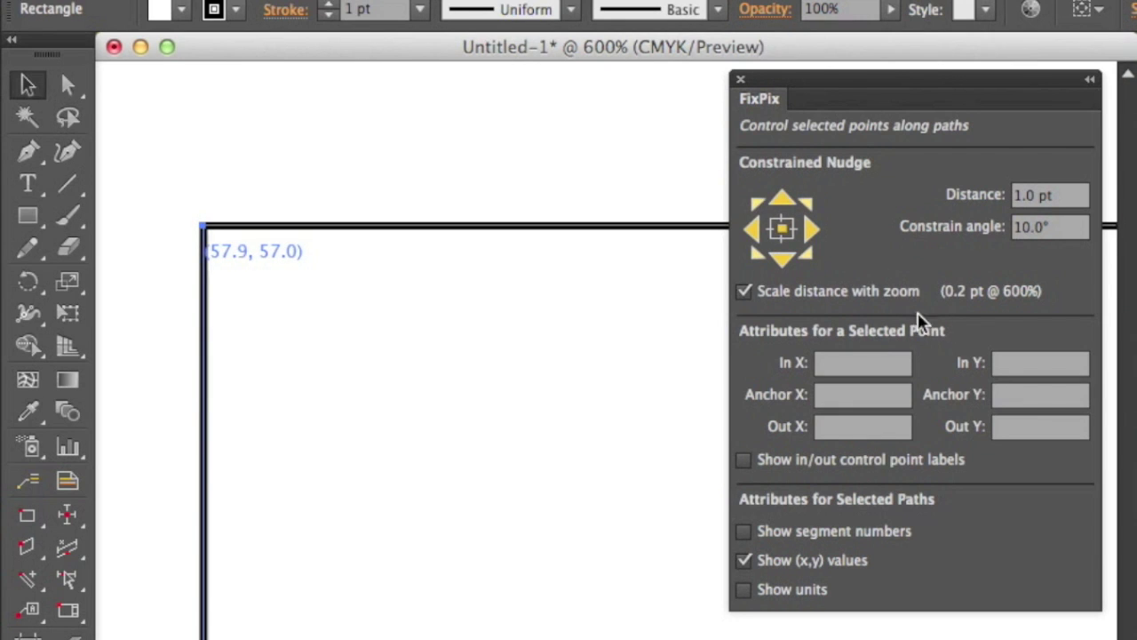
{"action": "key", "text": "super+1"}
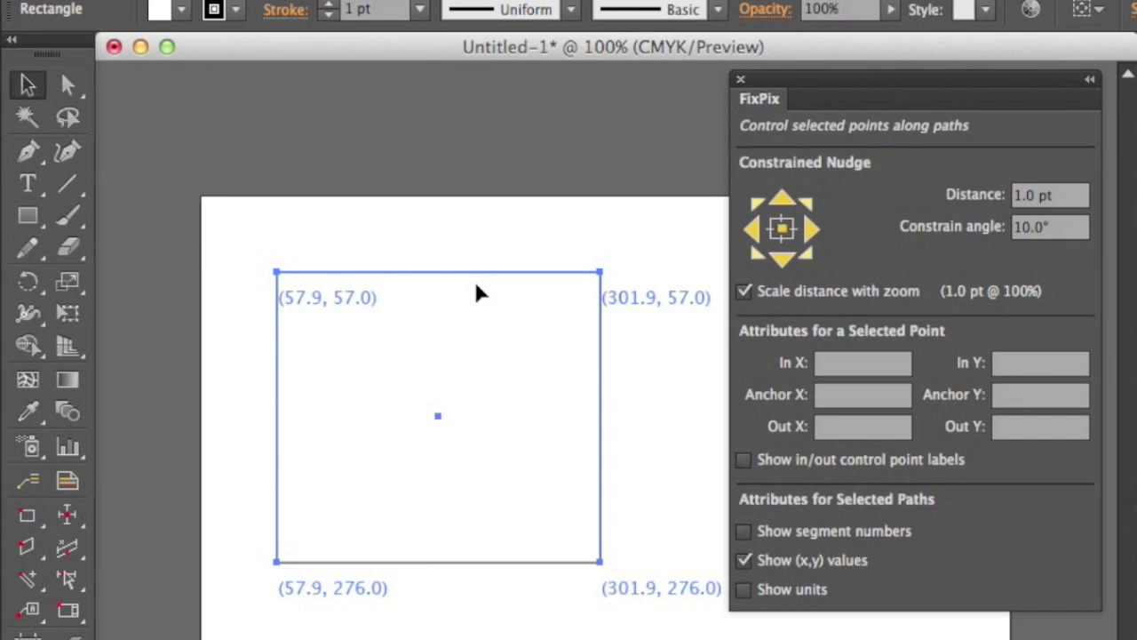
- Select and delete the rectangle
{"action": "left_click", "coordinate": [66, 87]}
{"action": "left_click", "coordinate": [27, 85]}
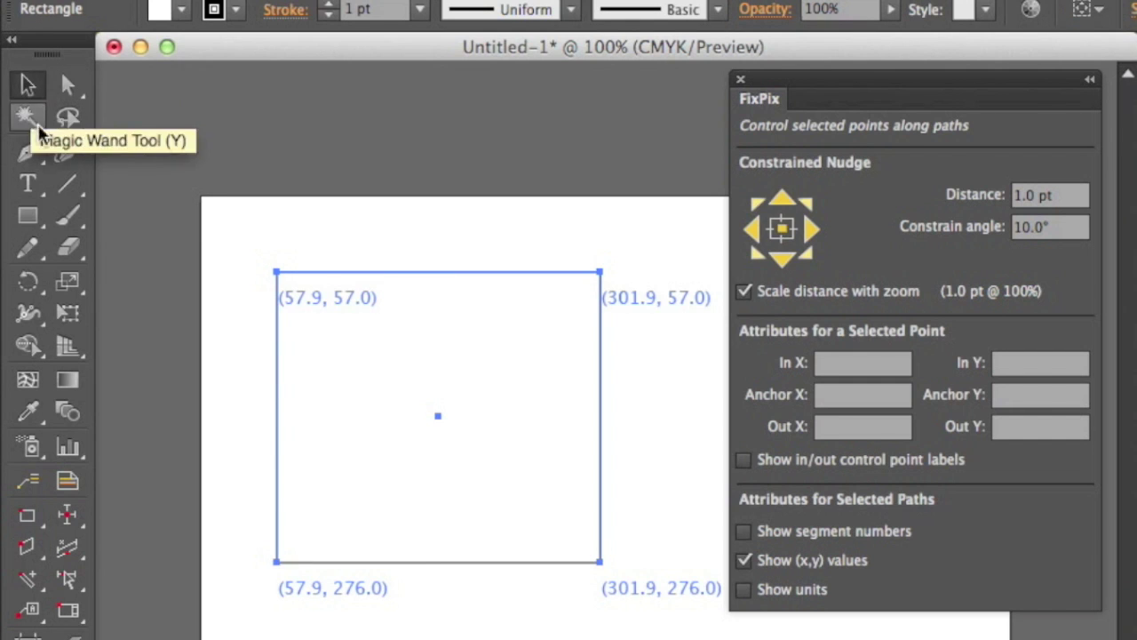
{"action": "key", "text": "super+shift+a"}
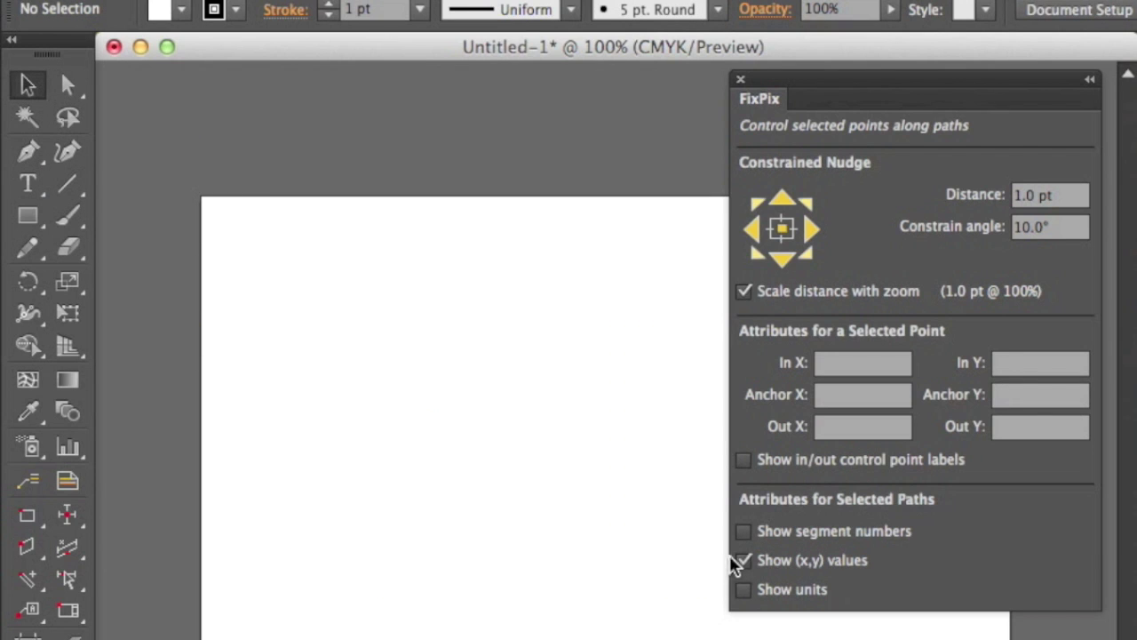
- Draw a Pen path through anchors (32, 203), (169, 108) and (316, 222), then select it
{"action": "left_click", "coordinate": [27, 151]}
{"action": "left_click", "coordinate": [242, 465]}
{"action": "left_click_drag", "start_coordinate": [422, 339], "coordinate": [525, 348]}
{"action": "left_click_drag", "start_coordinate": [615, 490], "coordinate": [672, 506]}
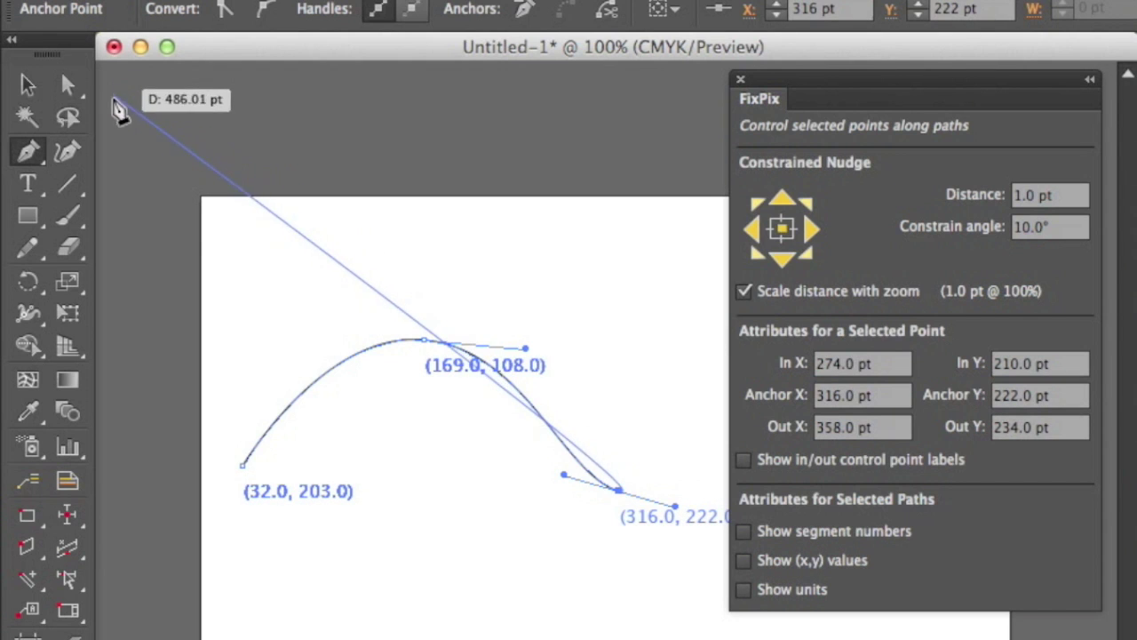
{"action": "left_click", "coordinate": [24, 85]}
{"action": "left_click", "coordinate": [434, 254]}
{"action": "left_click", "coordinate": [429, 336]}
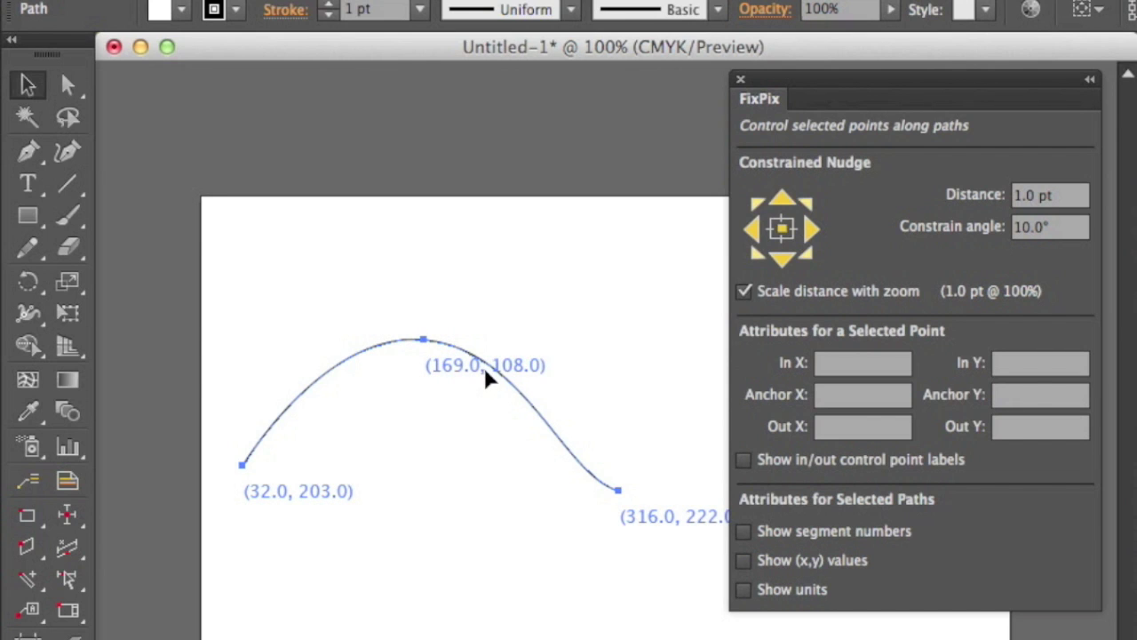
- Set the middle anchor's FixPix Anchor X to 170 and Y to 110, then reselect the path
{"action": "left_click", "coordinate": [67, 84]}
{"action": "left_click", "coordinate": [391, 311]}
{"action": "left_click_drag", "start_coordinate": [391, 315], "coordinate": [440, 360]}
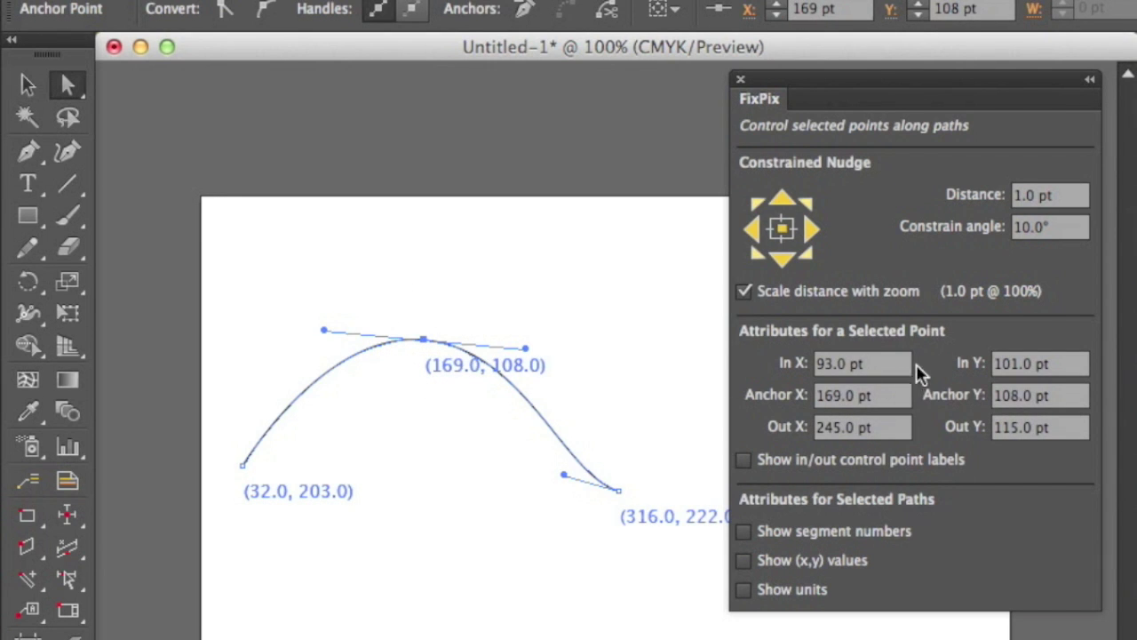
{"action": "left_click", "coordinate": [884, 401]}
{"action": "type", "text": "170"}
{"action": "key", "text": "Tab"}
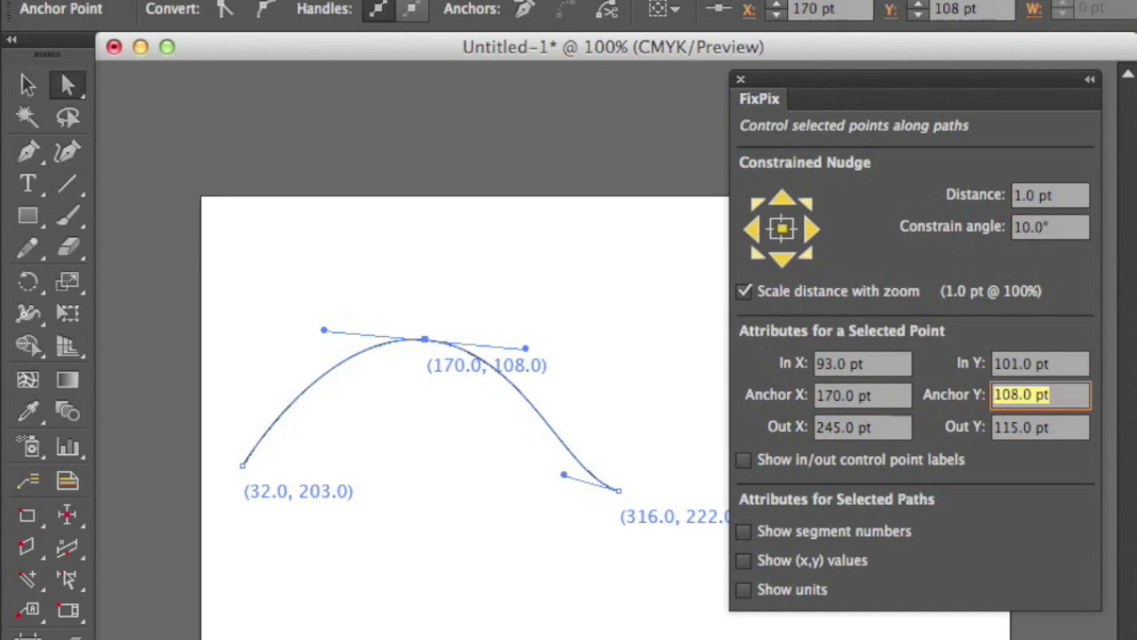
{"action": "type", "text": "110"}
{"action": "key", "text": "Tab"}
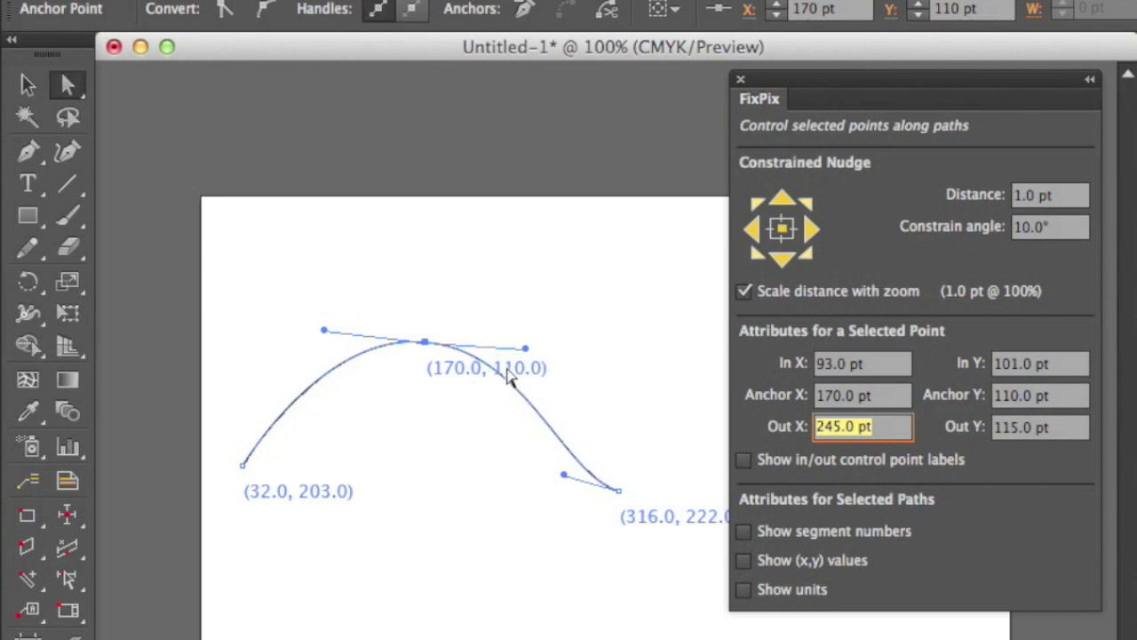
{"action": "left_click", "coordinate": [28, 83]}
{"action": "left_click", "coordinate": [380, 200]}
{"action": "left_click", "coordinate": [425, 344]}
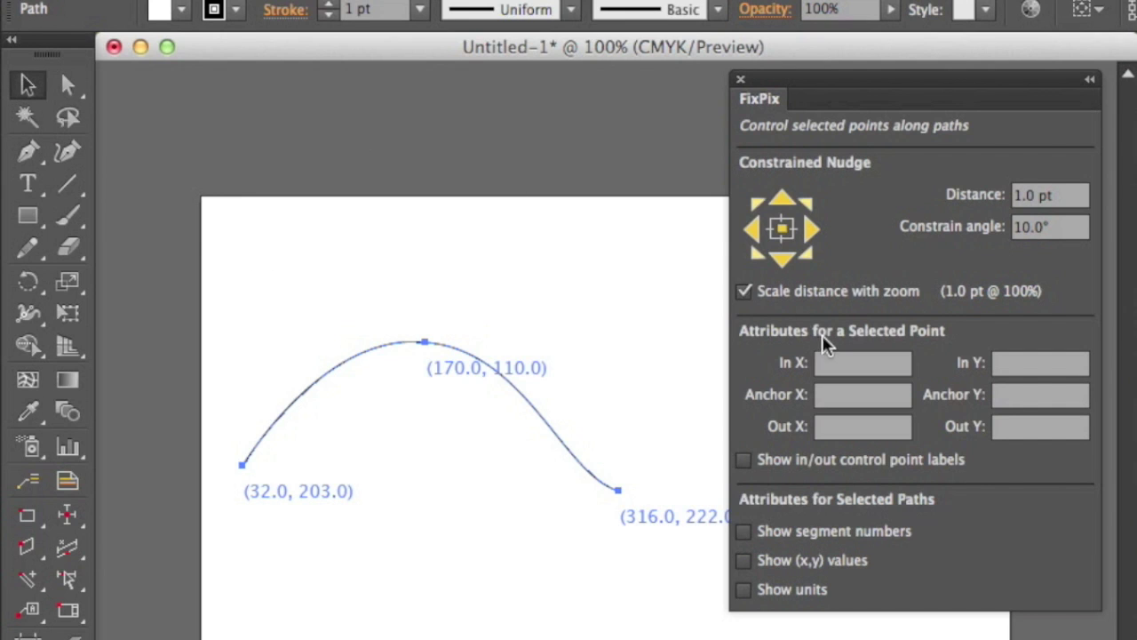
- Turn on in/out handle labels, segment numbers and pt units, then direct-select anchor 3
{"action": "left_click", "coordinate": [846, 457]}
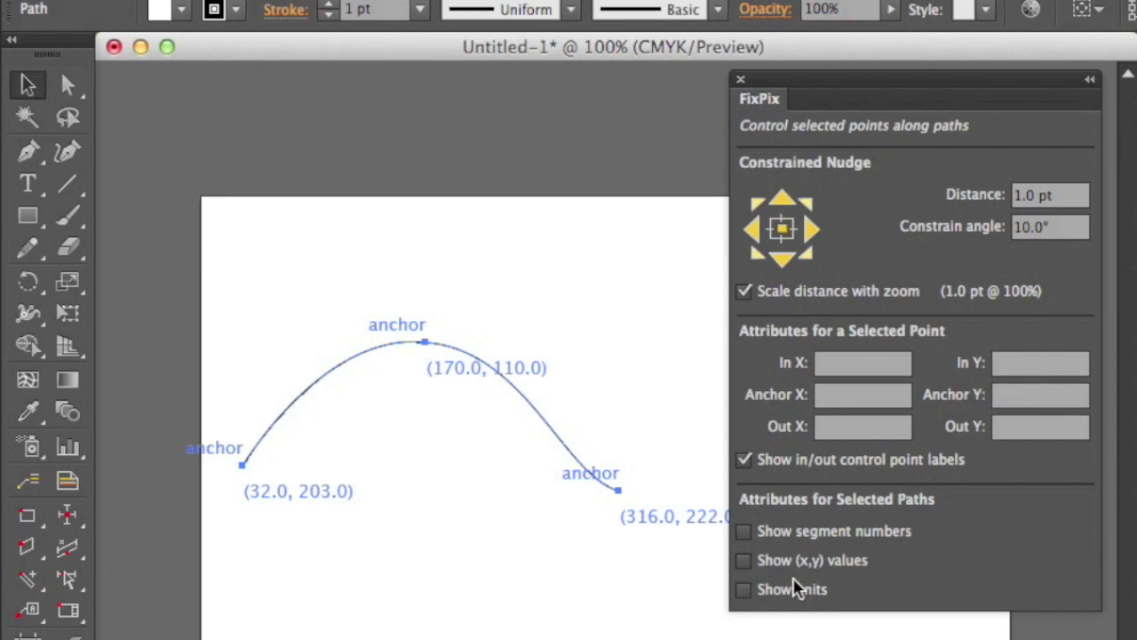
{"action": "left_click", "coordinate": [809, 529]}
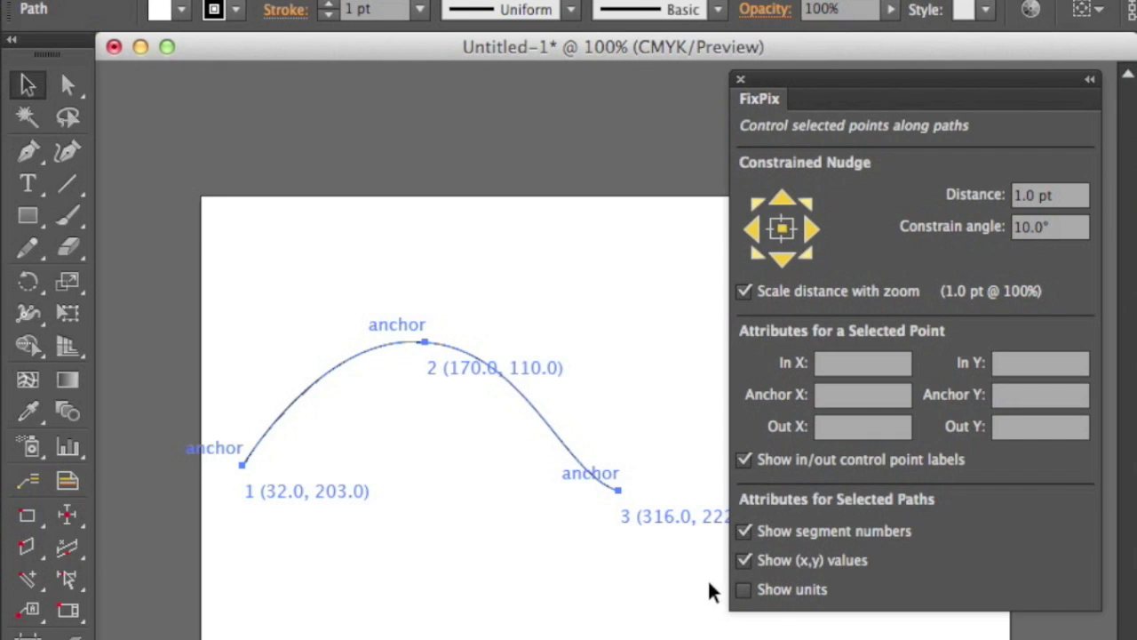
{"action": "left_click", "coordinate": [767, 592]}
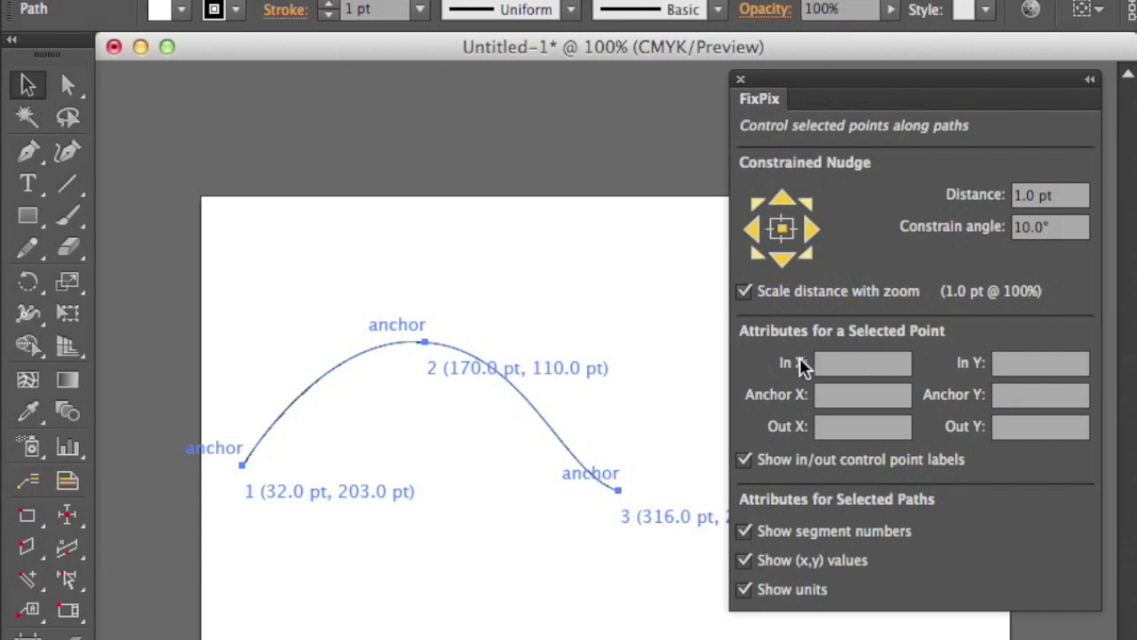
{"action": "left_click", "coordinate": [68, 83]}
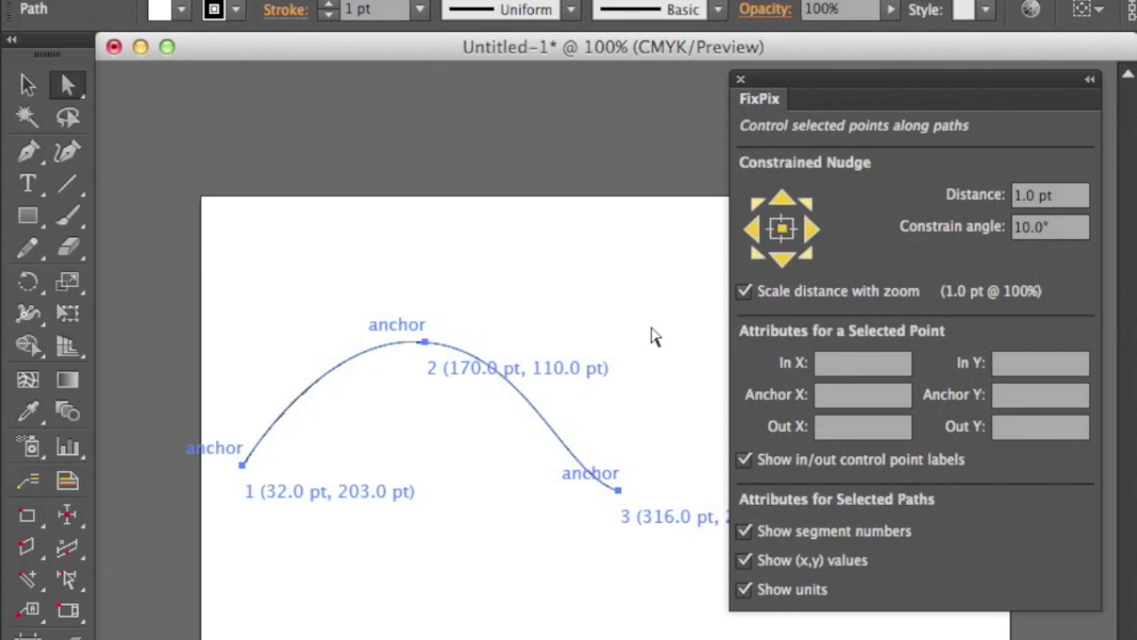
{"action": "left_click", "coordinate": [643, 447]}
{"action": "left_click", "coordinate": [619, 487]}
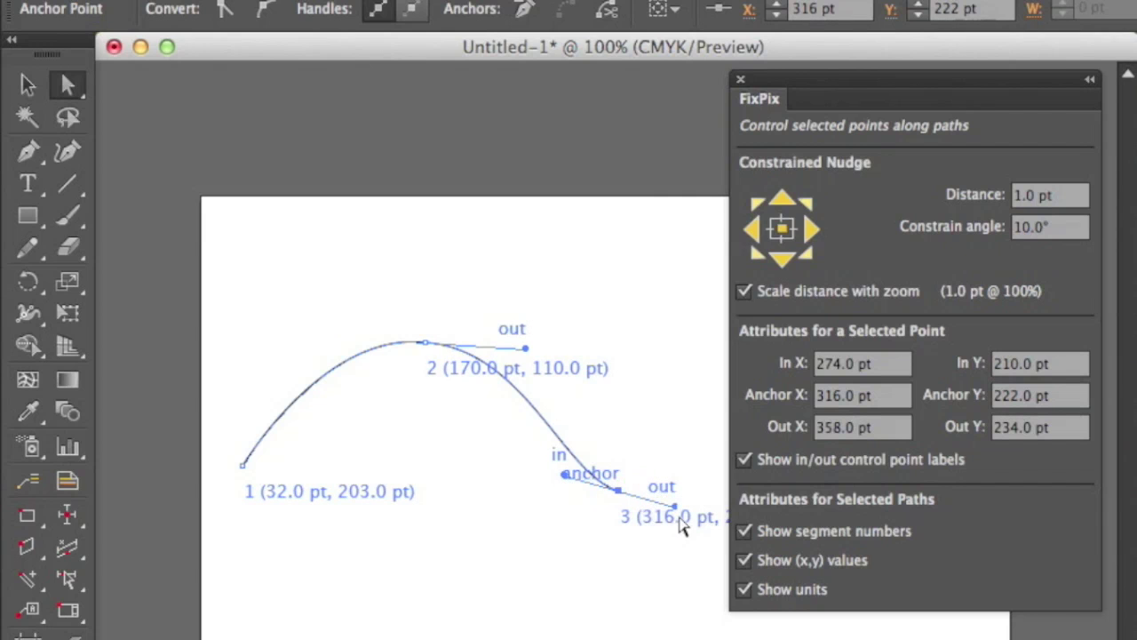
- Direct-select middle anchor 2 and set its in handle X to 94 pt in FixPix
{"action": "left_click", "coordinate": [414, 324]}
{"action": "left_click_drag", "start_coordinate": [414, 323], "coordinate": [426, 363]}
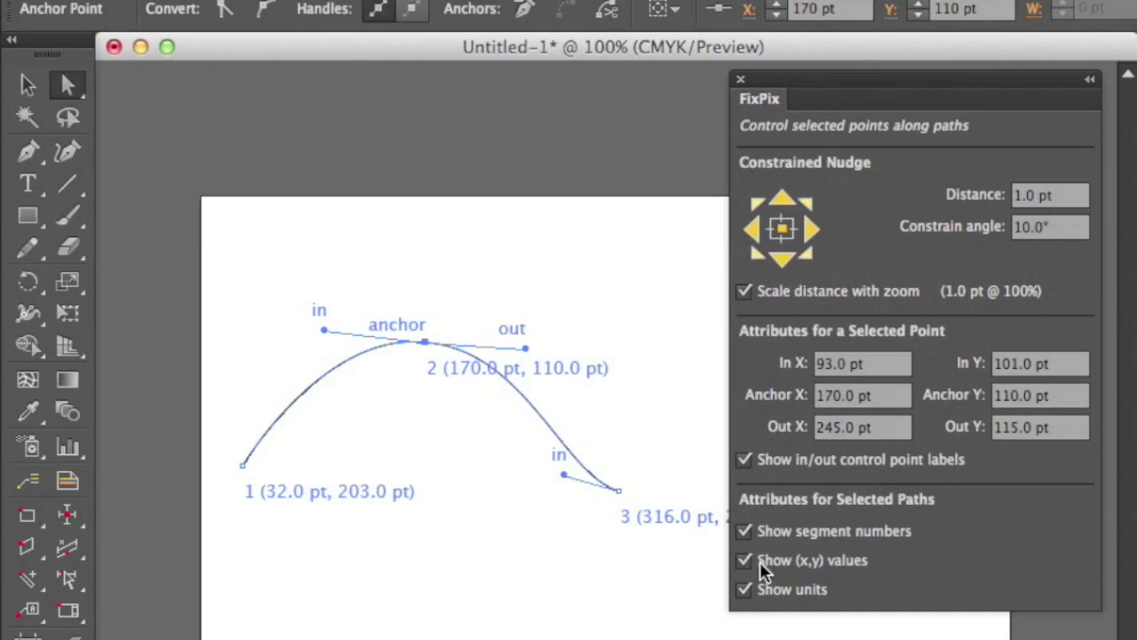
{"action": "left_click", "coordinate": [785, 465]}
{"action": "left_click_drag", "start_coordinate": [883, 360], "coordinate": [813, 366]}
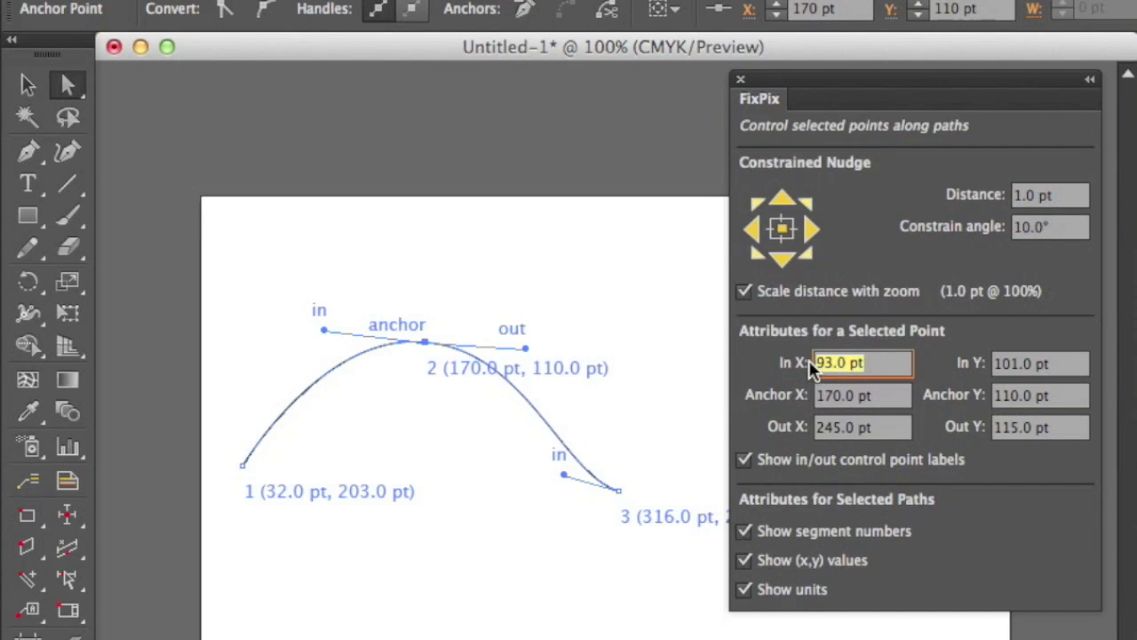
{"action": "type", "text": "94"}
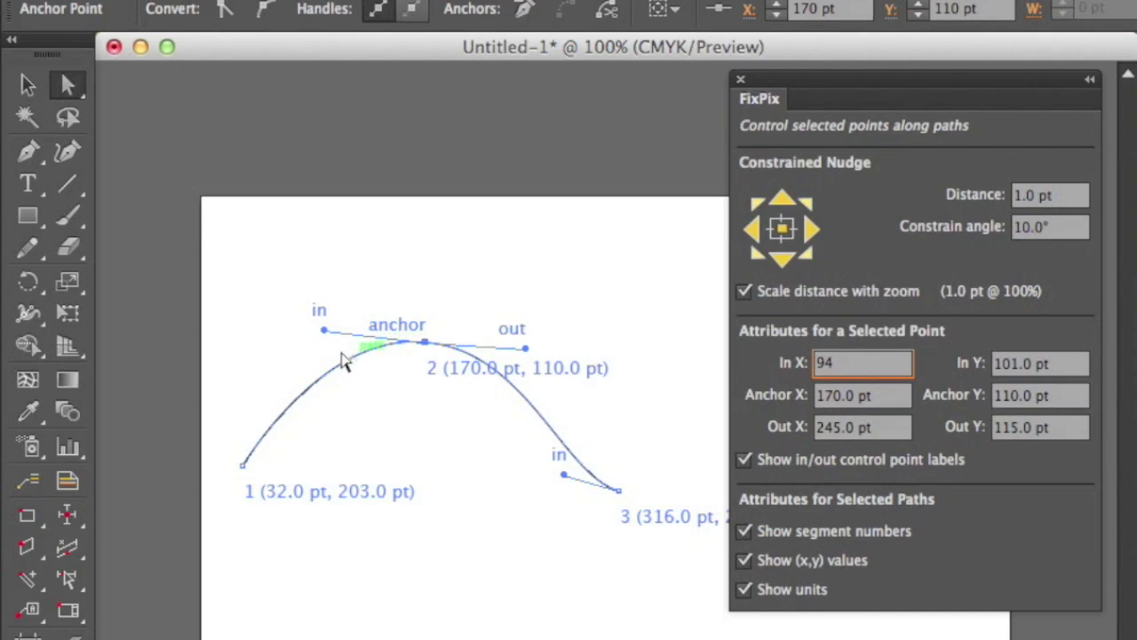
{"action": "key", "text": "Tab"}
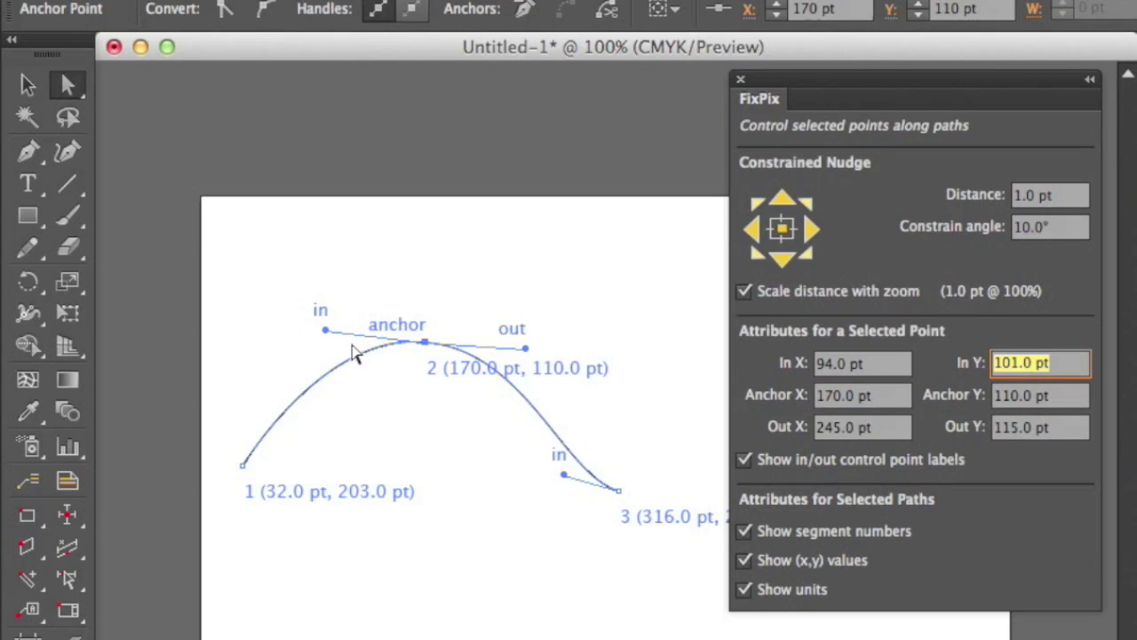